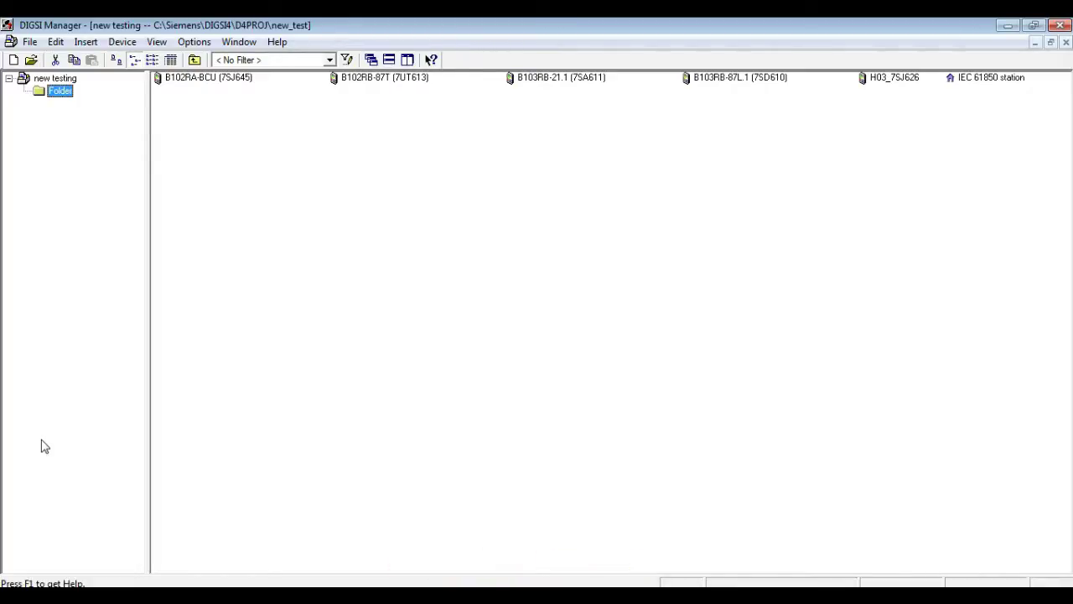
Open the MLFB page of B102RA-BCU's properties (7SJ64515EB921FA4) and list its Nominal Current options.
key("XF86MonBrightnessDown")
right_click(196, 80)
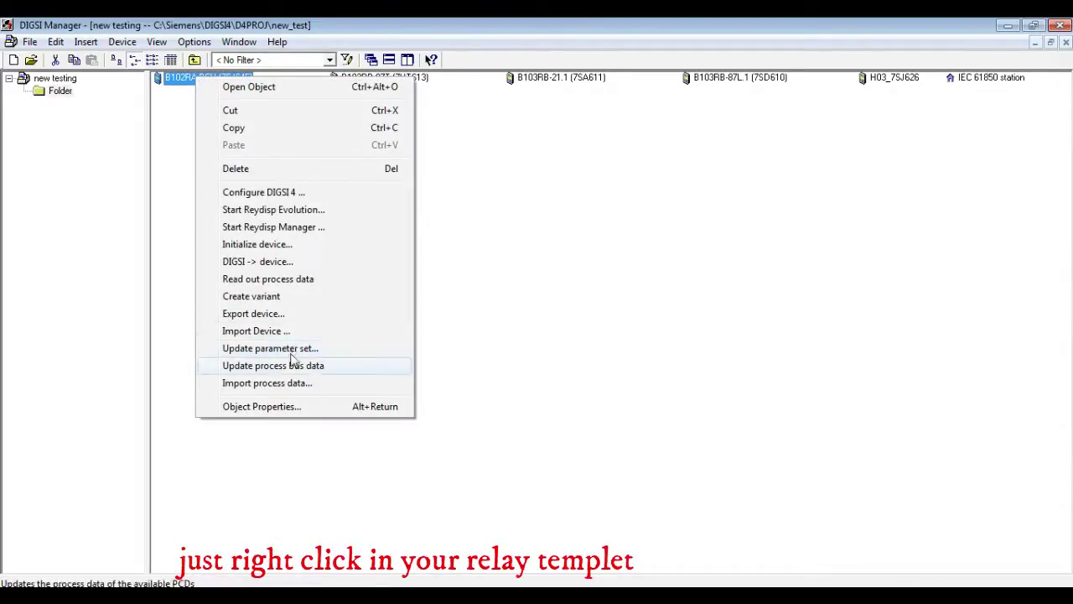
left_click(286, 408)
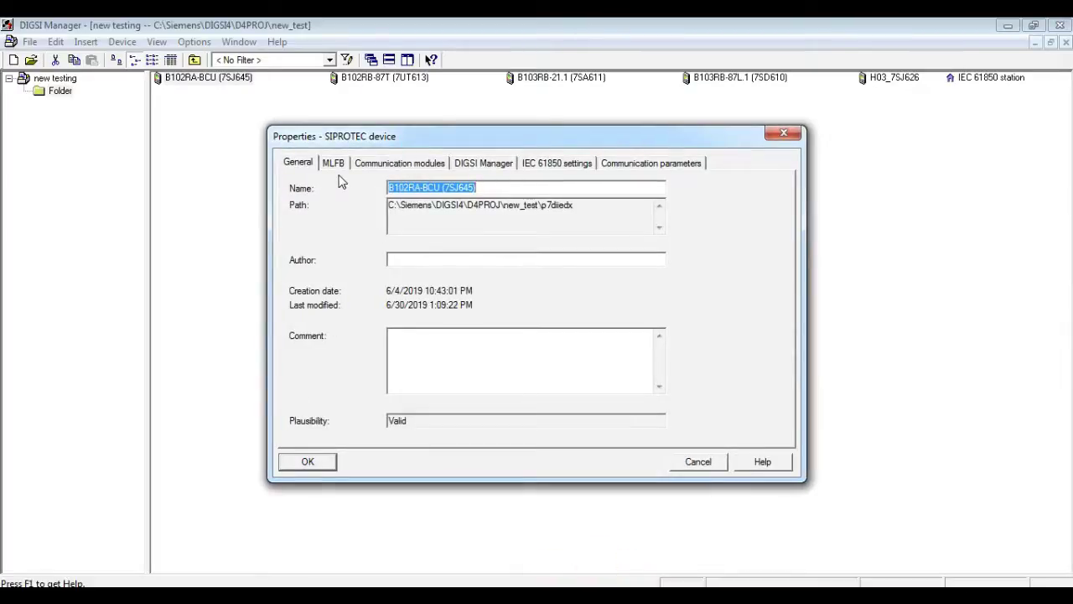
left_click(335, 164)
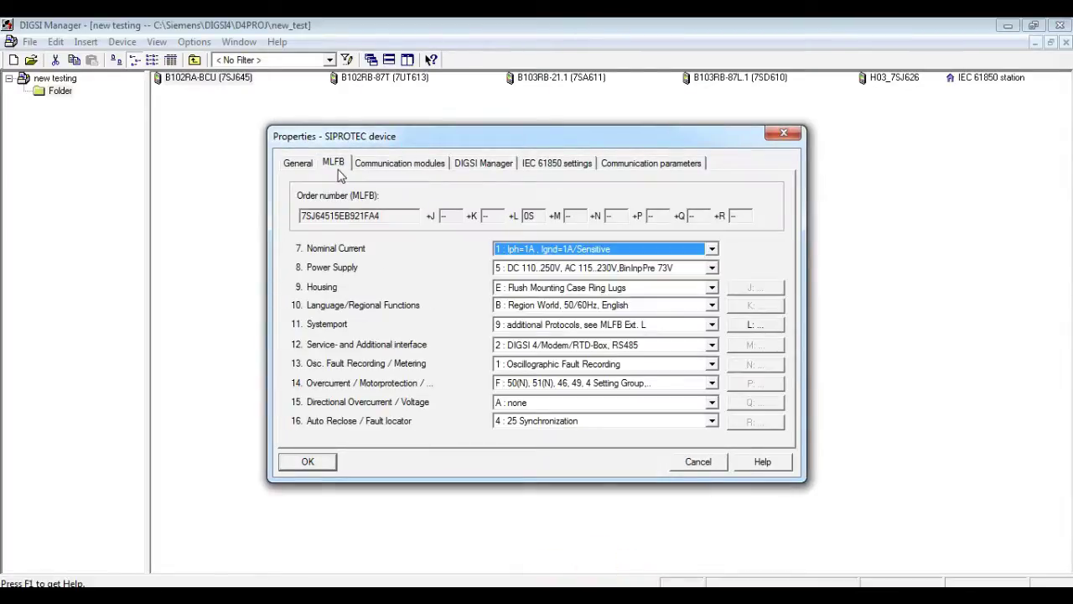
left_click(712, 249)
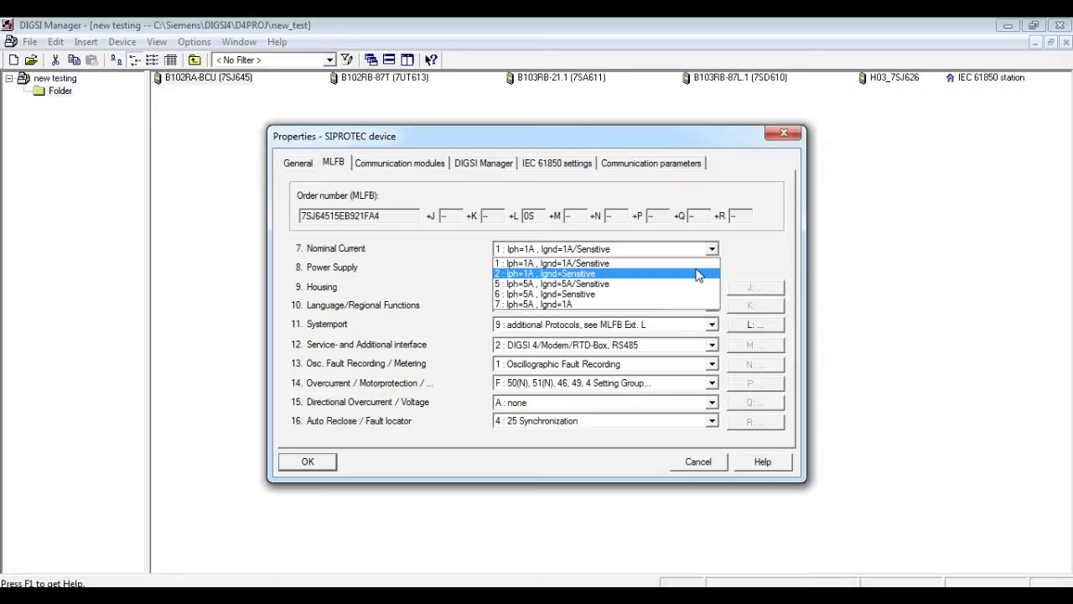
Set nominal current Iph=1A/Ignd=Sensitive, DC 60V..125V supply and Surface Mounting Case housing, then apply.
key("Up")
left_click(697, 274)
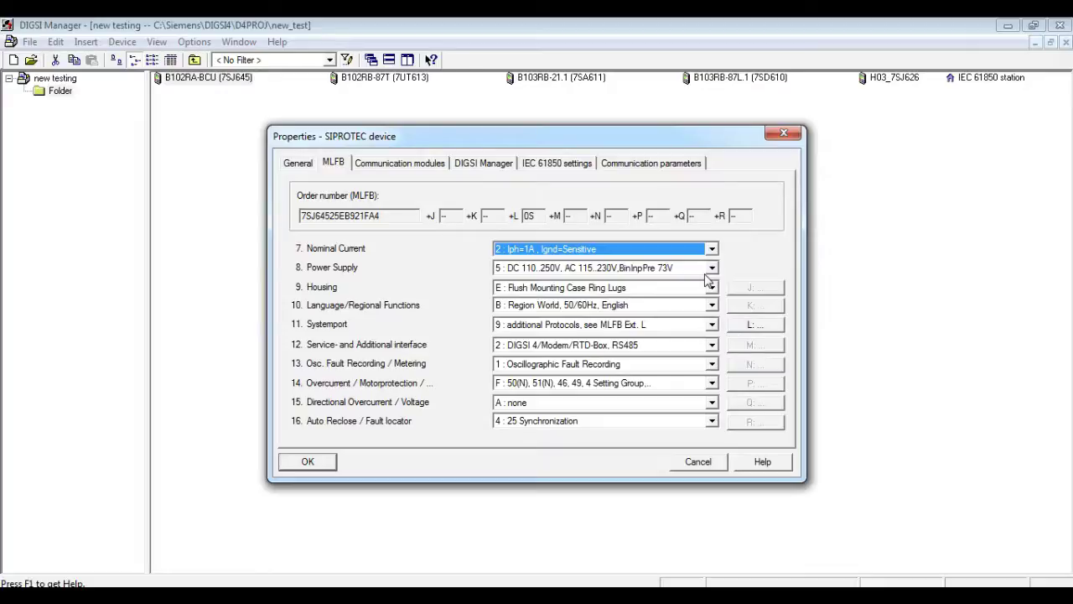
left_click(712, 268)
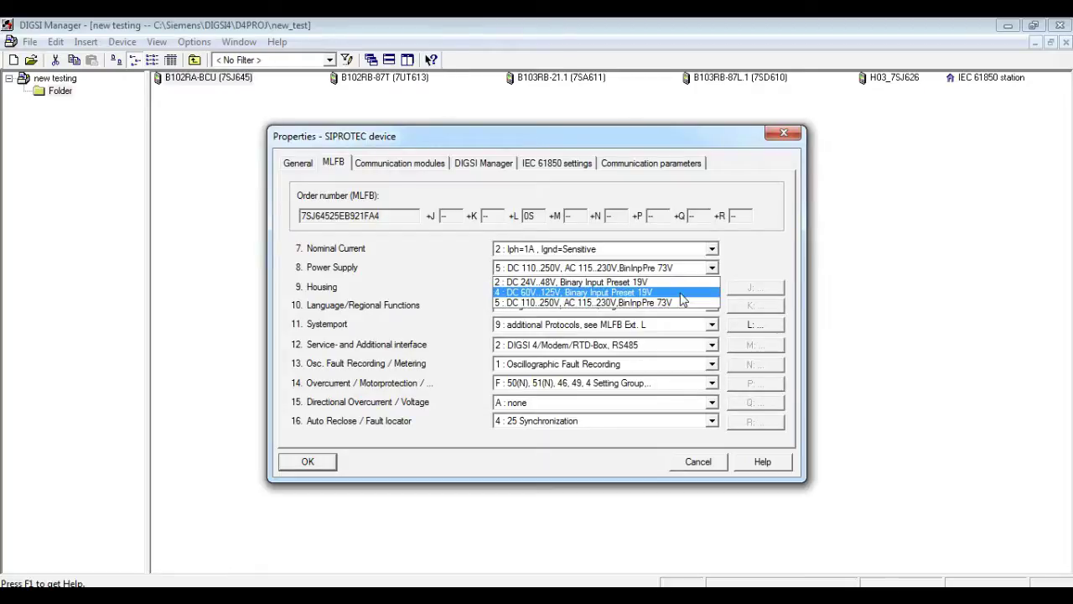
left_click(707, 291)
left_click(704, 289)
left_click(683, 300)
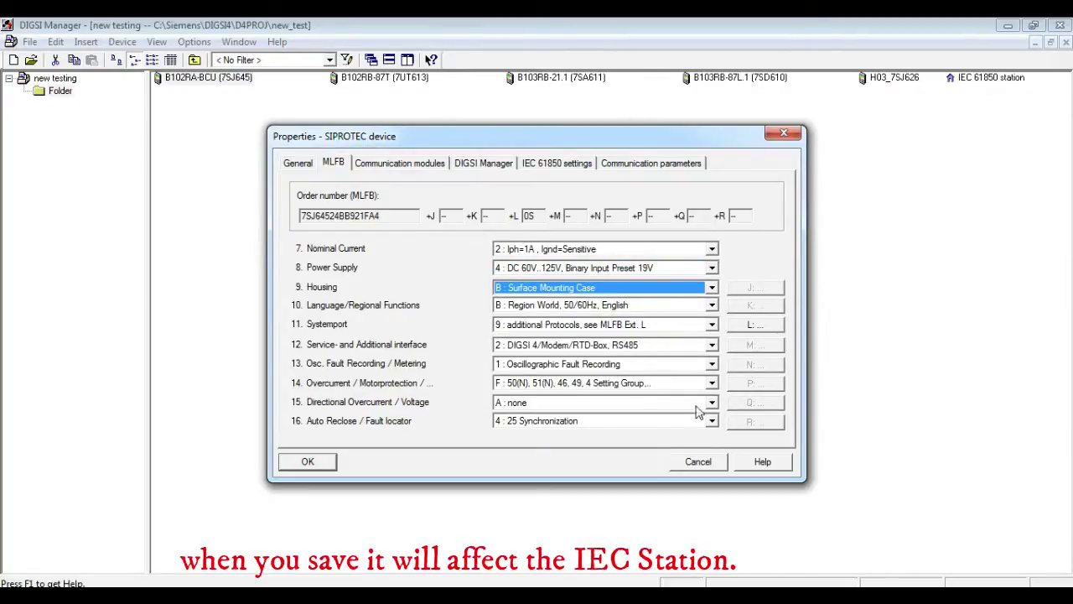
left_click(308, 462)
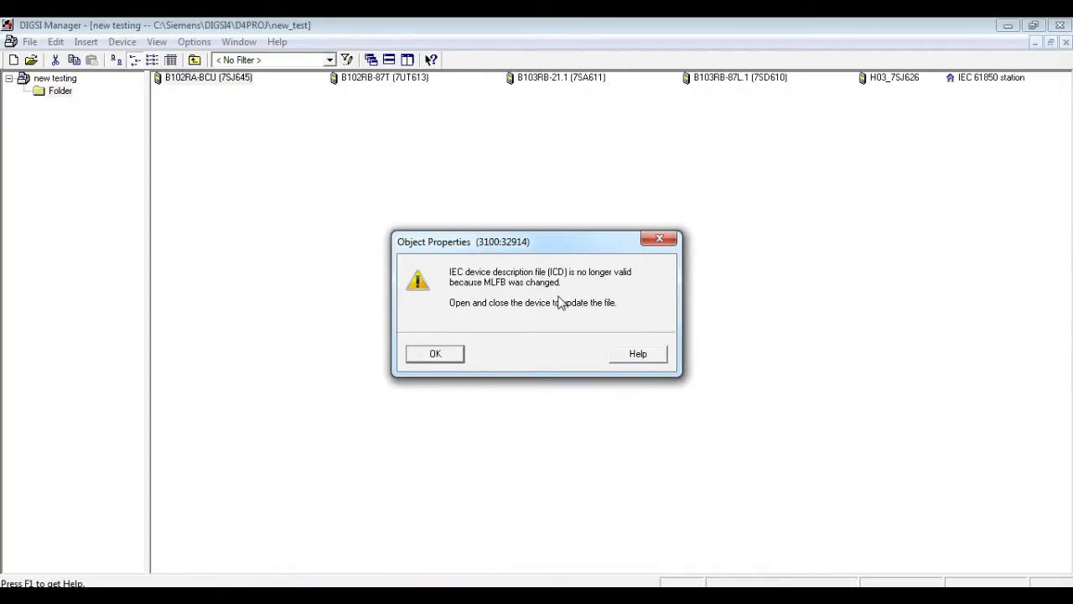
Dismiss the ICD warning, then start exporting B102RA-BCU and browse Desktop and Backup before closing.
left_click(651, 245)
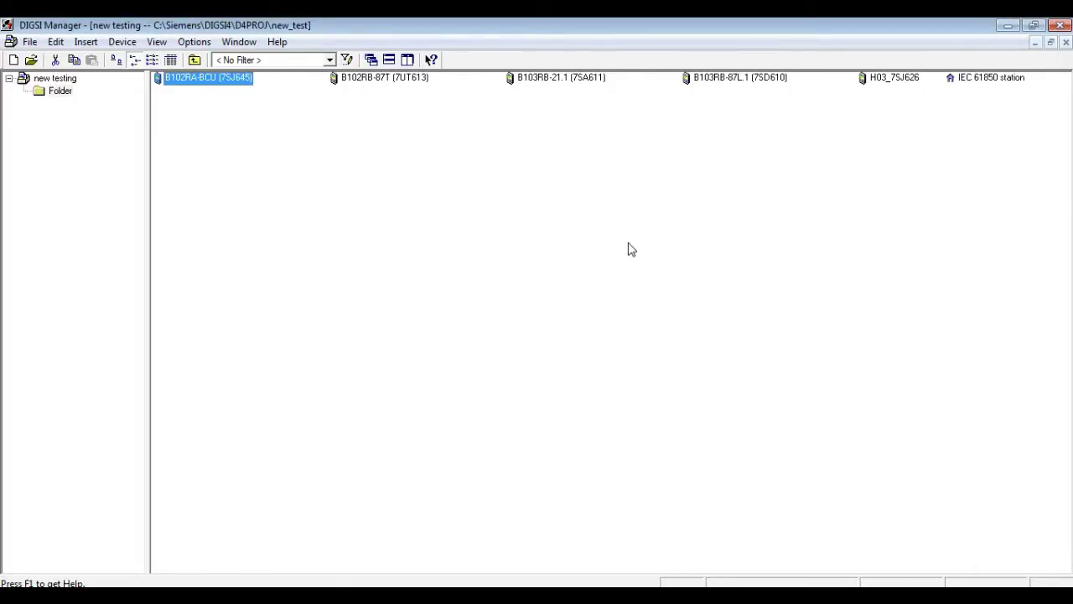
right_click(228, 82)
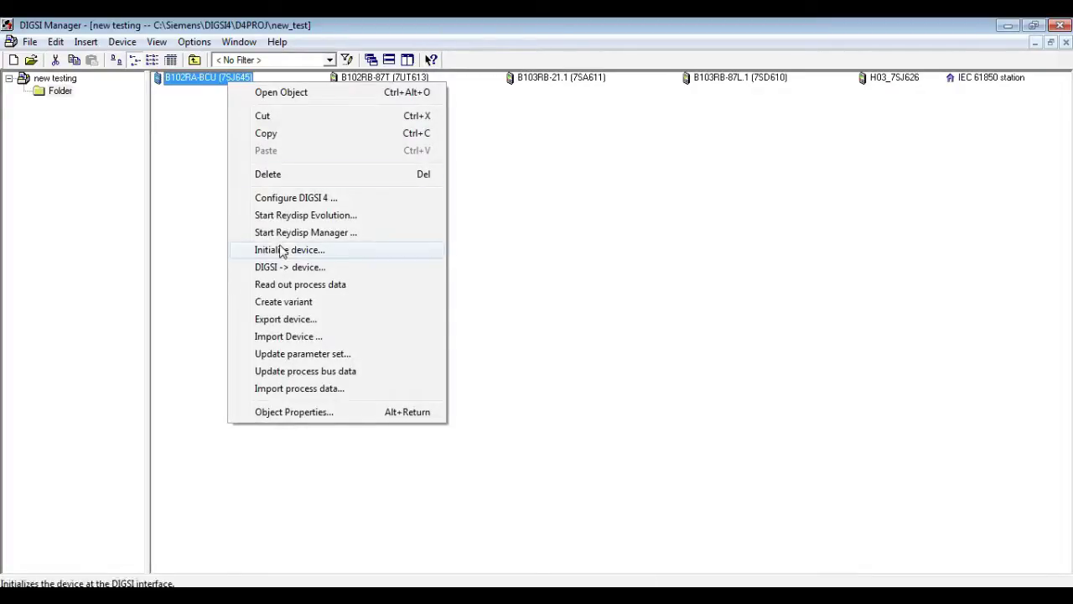
left_click(306, 327)
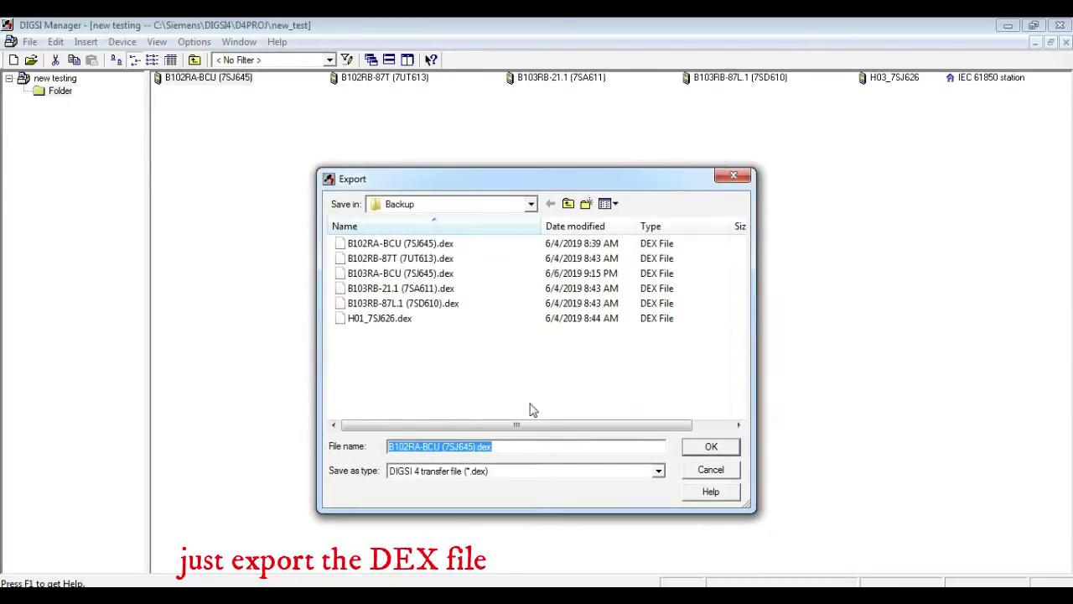
left_click(569, 205)
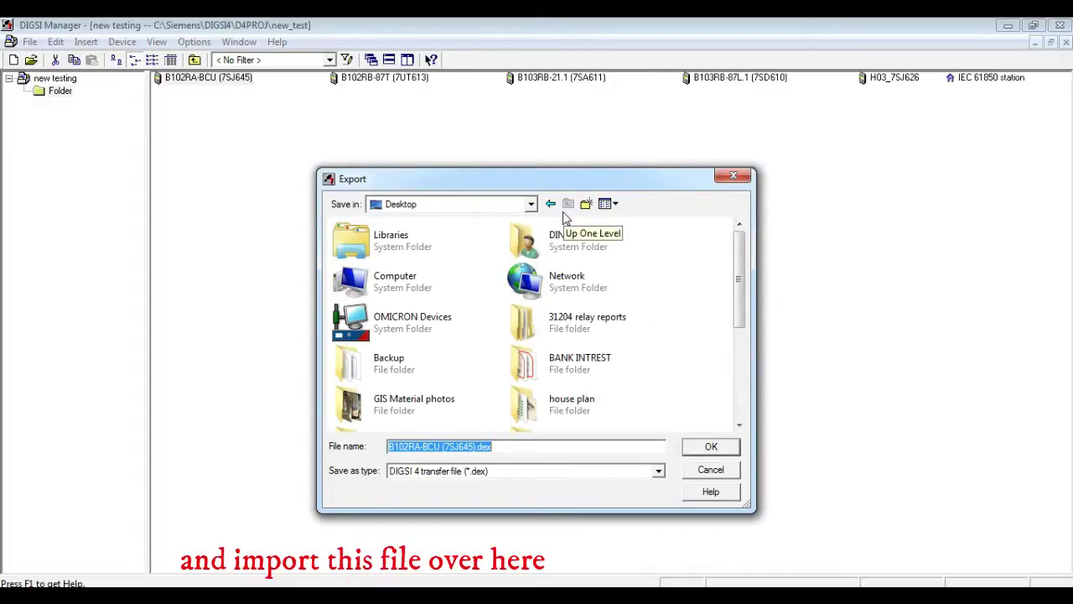
left_click(550, 204)
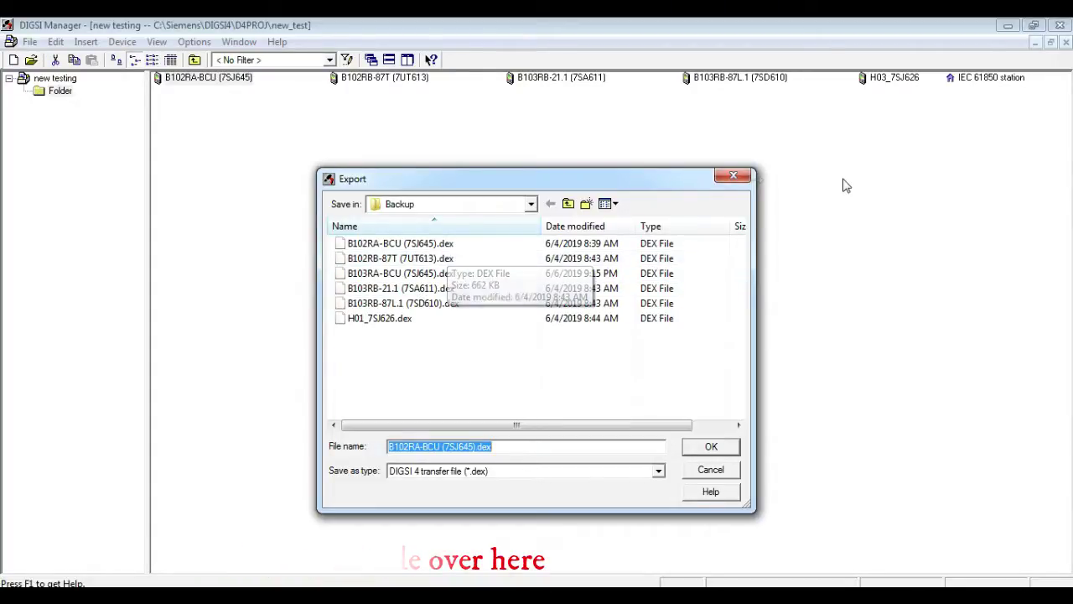
left_click(734, 179)
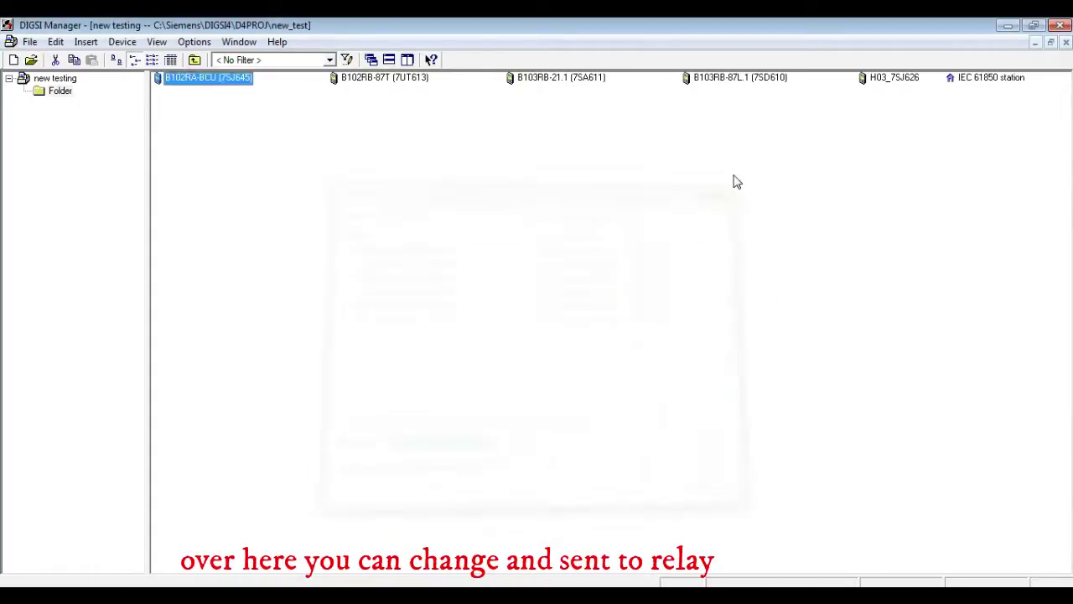
Open the ABC-sub project.
left_click(29, 61)
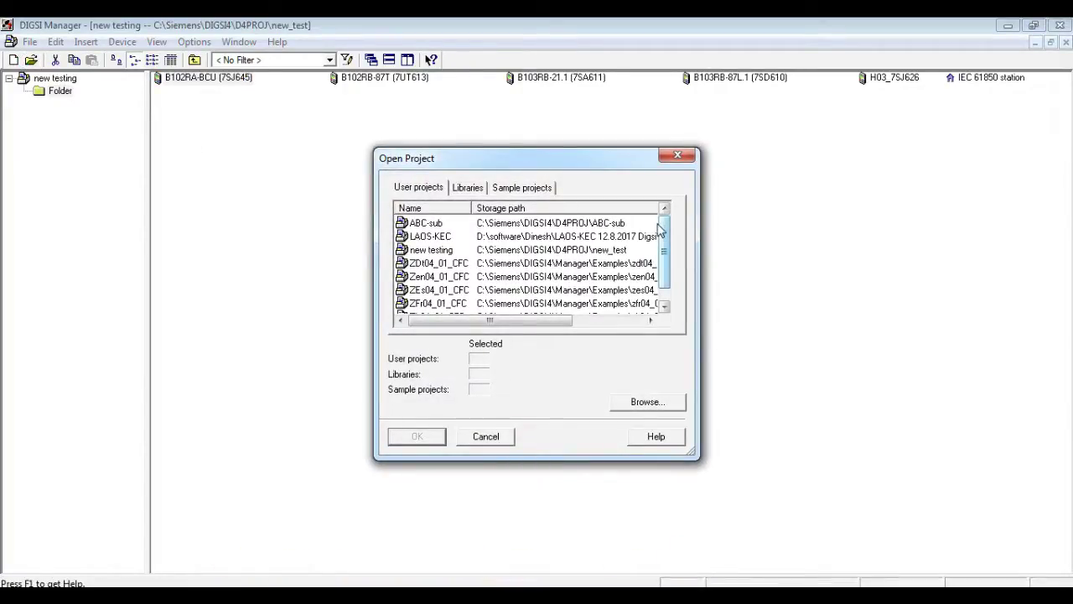
left_click(503, 224)
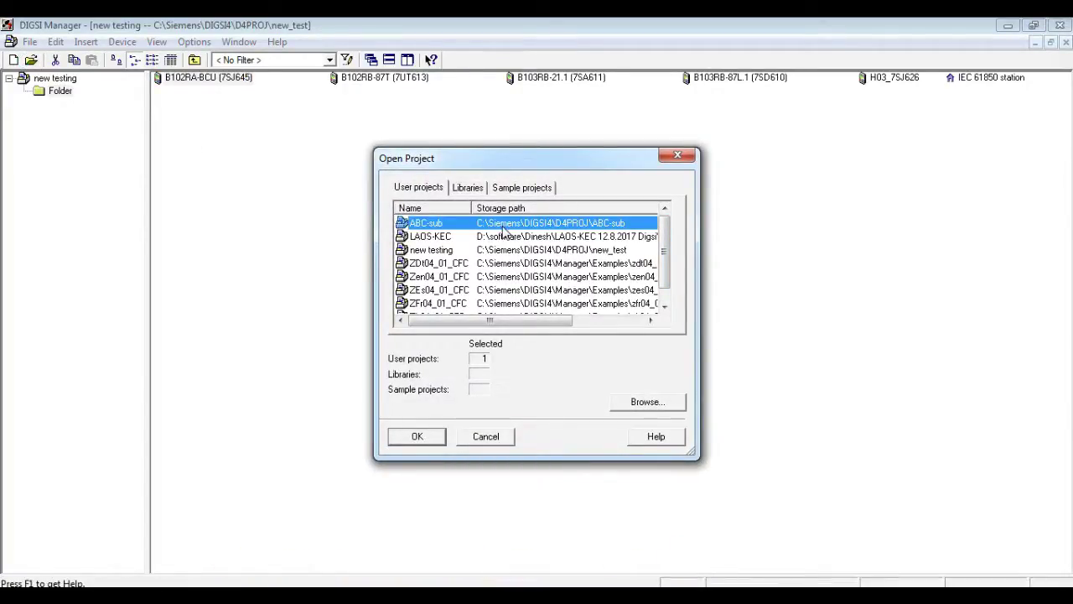
left_click(411, 437)
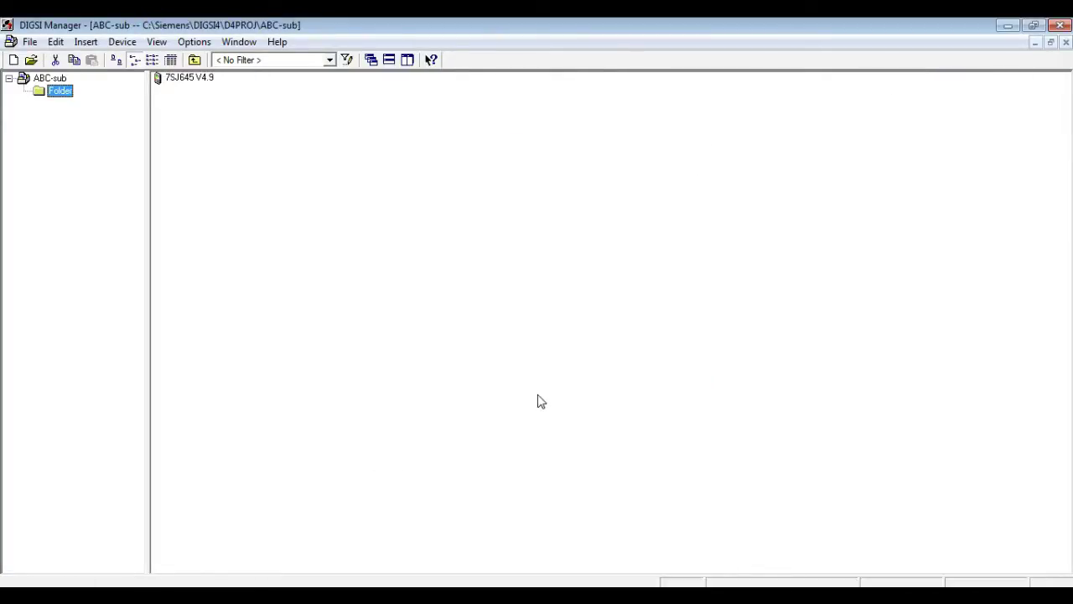
Import B102RA-BCU (7SJ645).dex into ABC-sub as a SIPROTEC 4 variant and close the report.
right_click(401, 251)
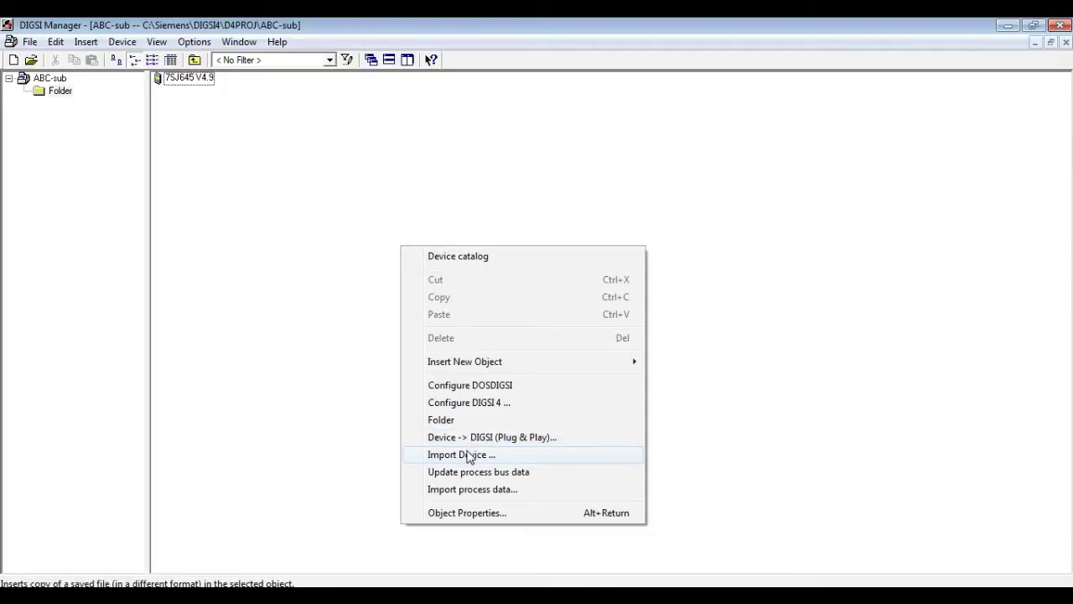
left_click(469, 456)
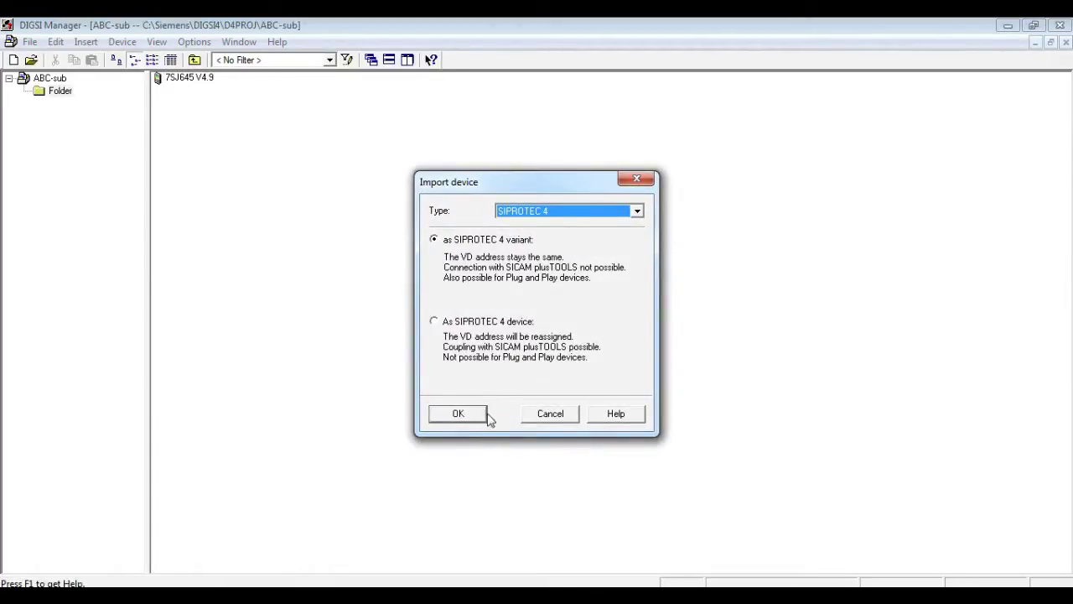
left_click(472, 415)
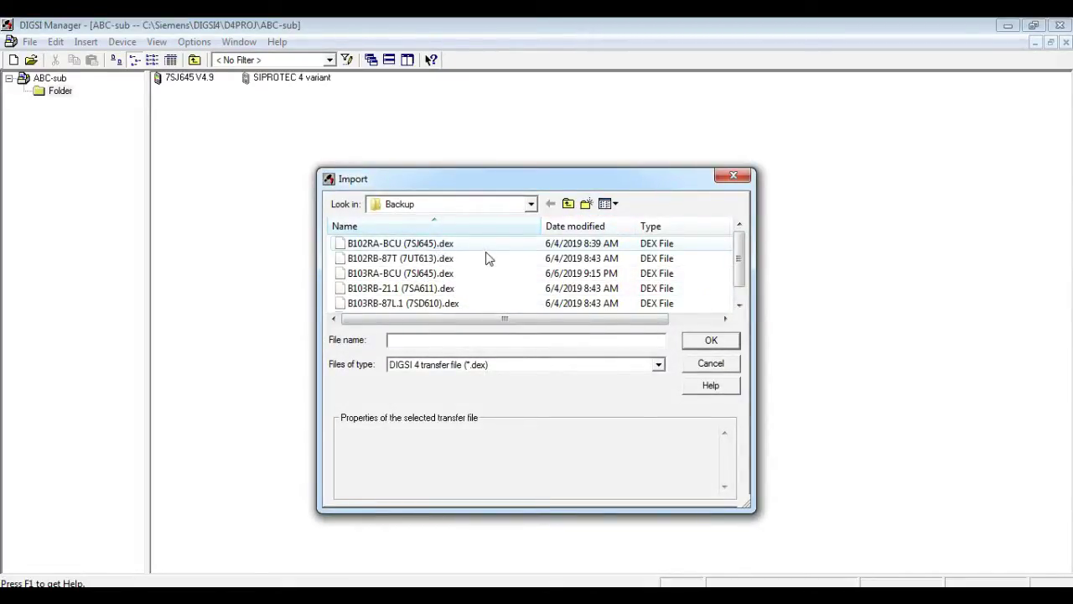
left_click(419, 245)
left_click(693, 343)
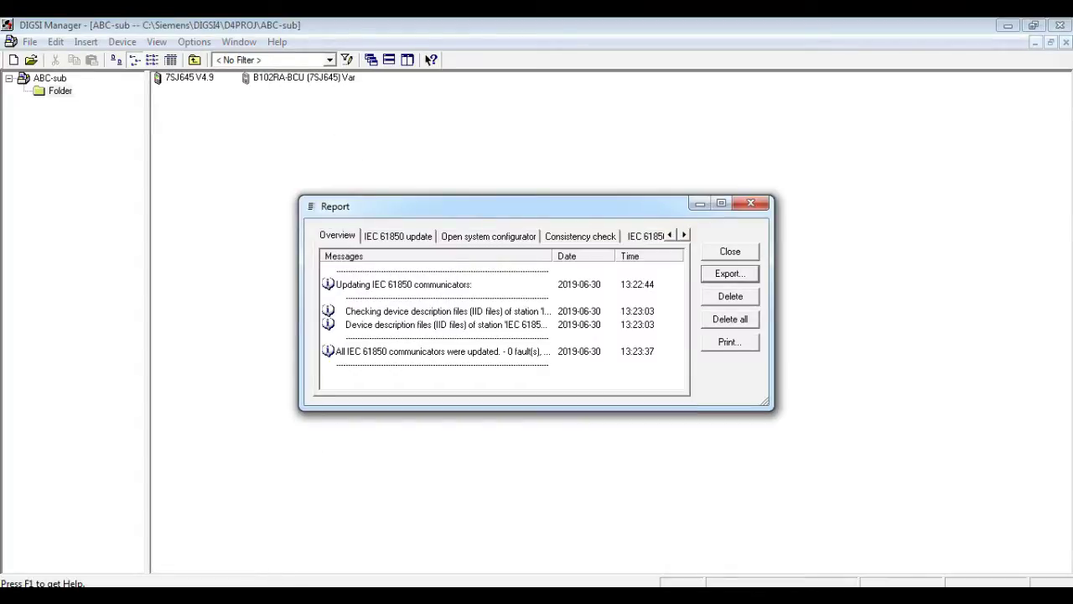
left_click(690, 202)
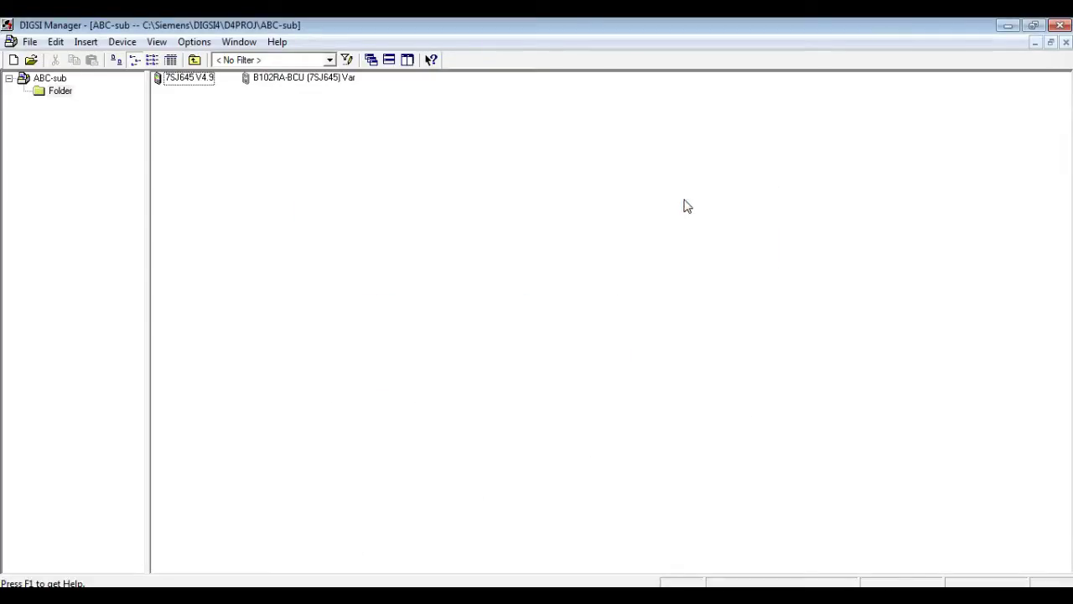
Change the imported device's MLFB to DC 24-48V supply, plug-in flush housing and 5A nominal current.
left_click(339, 80)
right_click(339, 81)
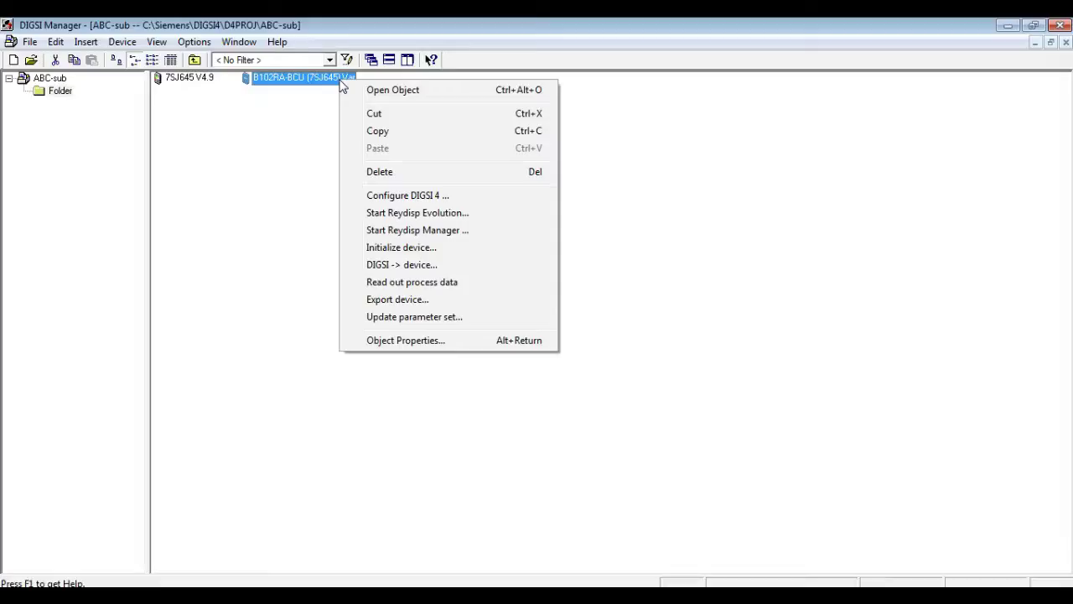
left_click(395, 339)
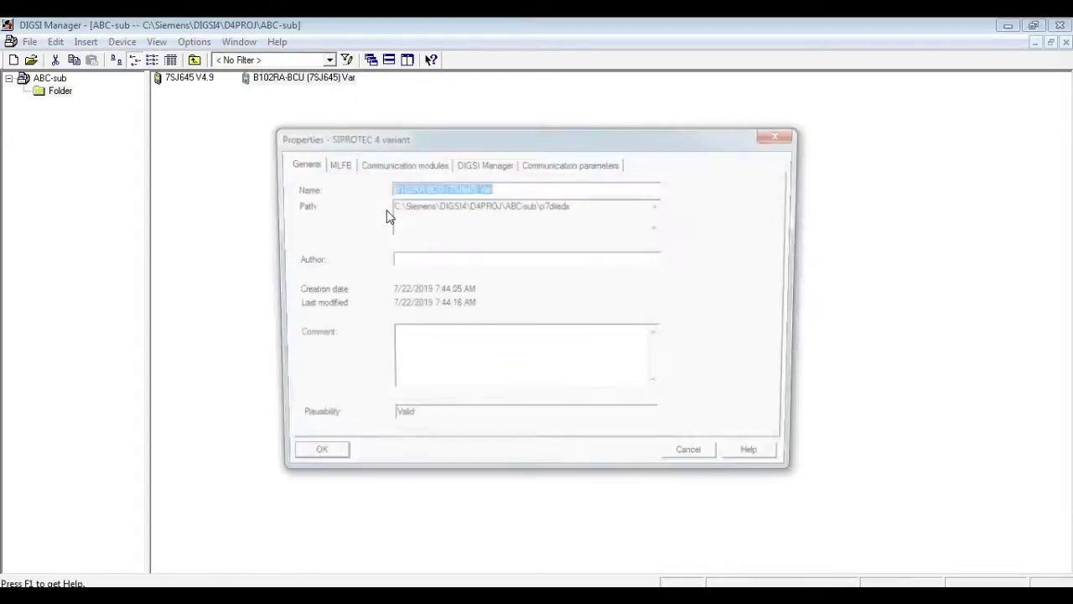
left_click(334, 162)
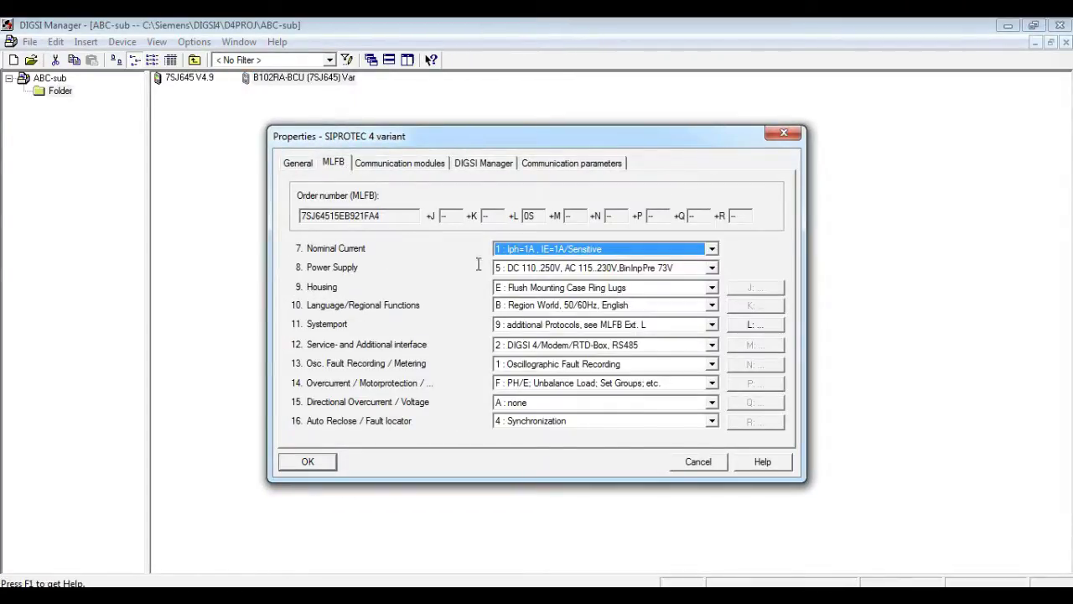
left_click(711, 267)
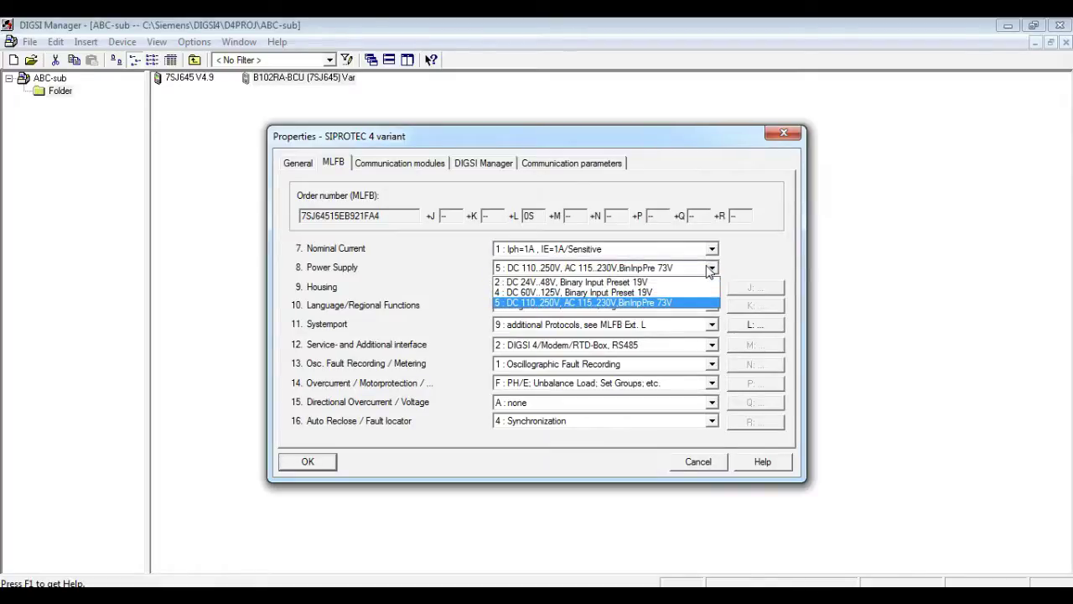
left_click(687, 285)
left_click(711, 287)
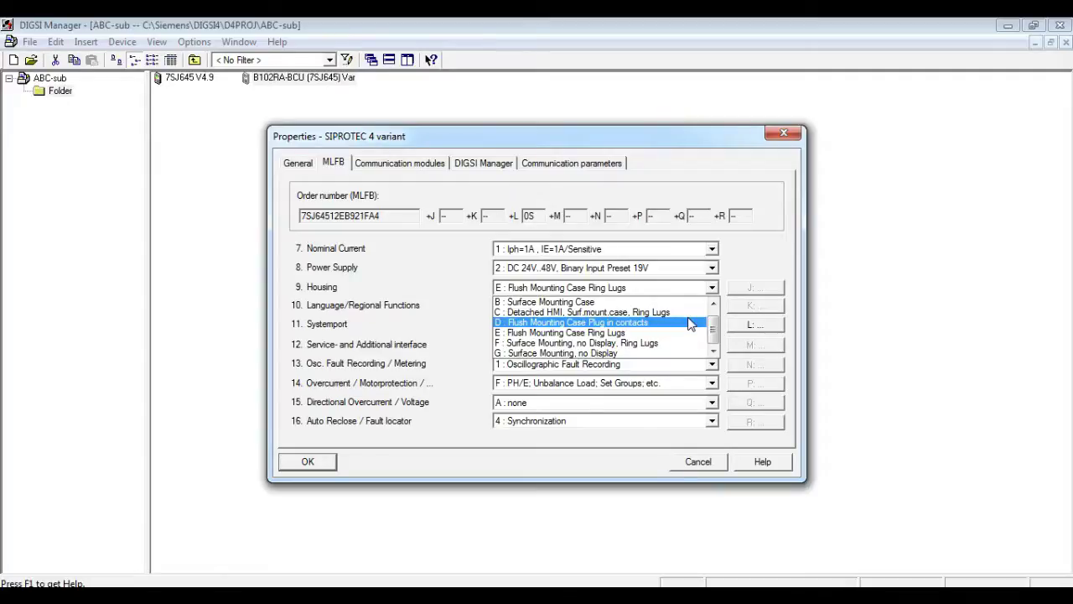
left_click(693, 323)
left_click(712, 249)
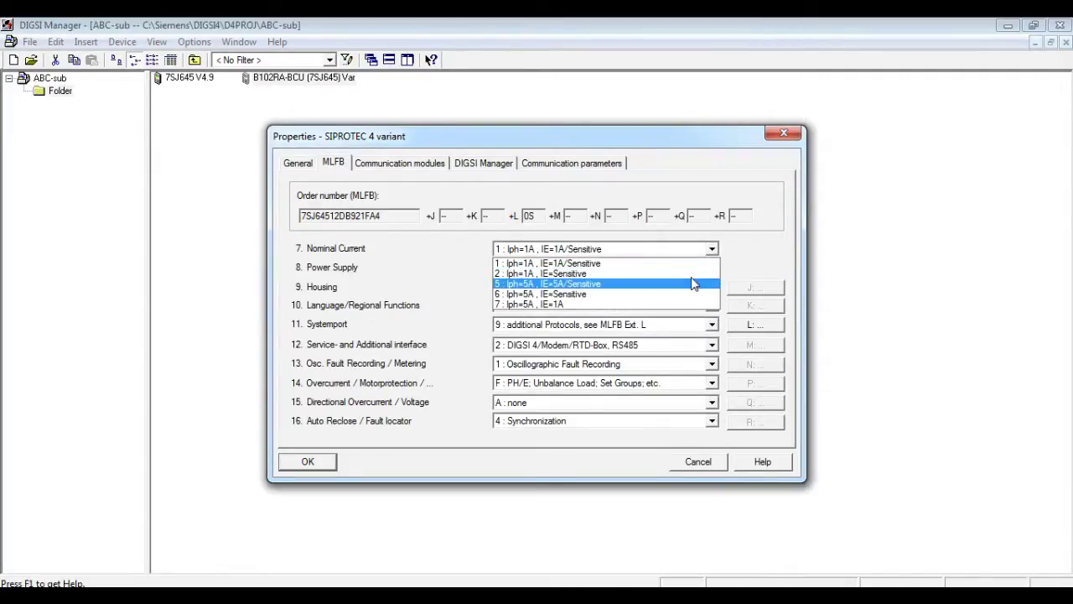
left_click(688, 285)
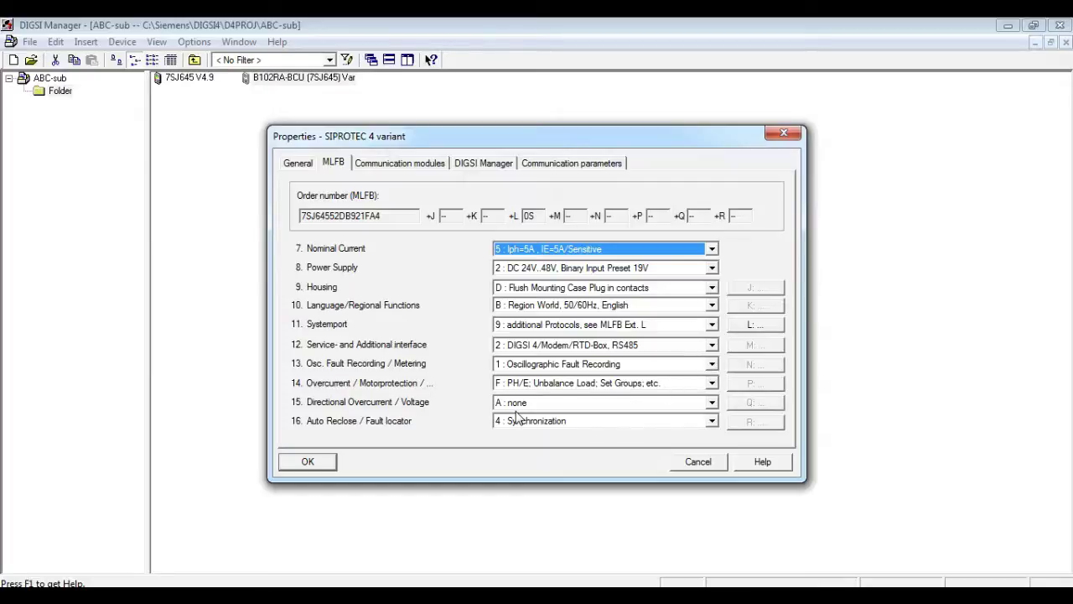
left_click(289, 466)
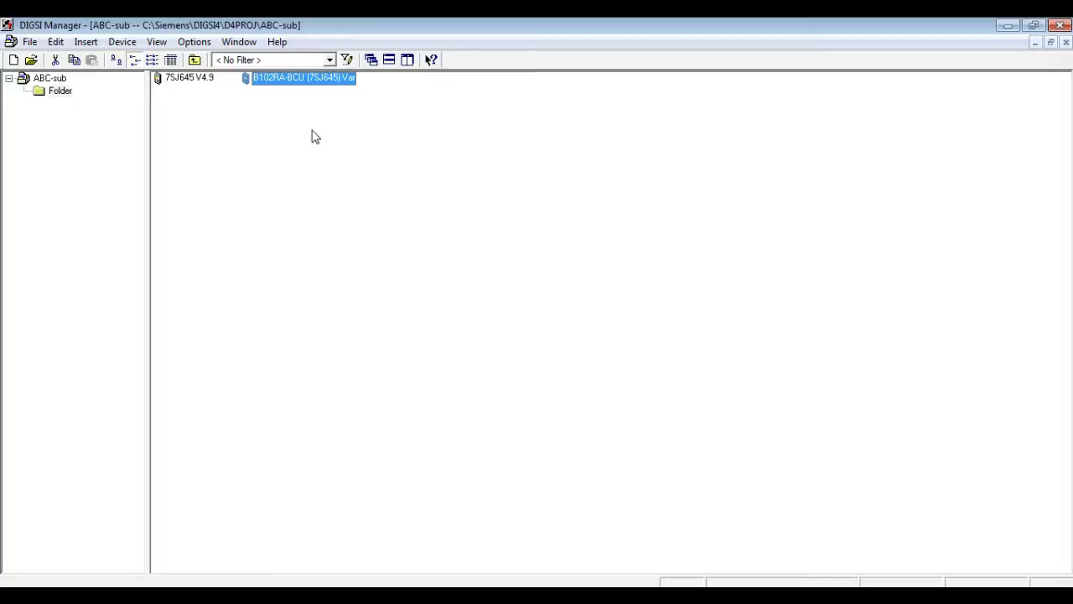
Reopen the device properties to confirm order number 7SJ64552DB921FA4, then close them.
right_click(338, 87)
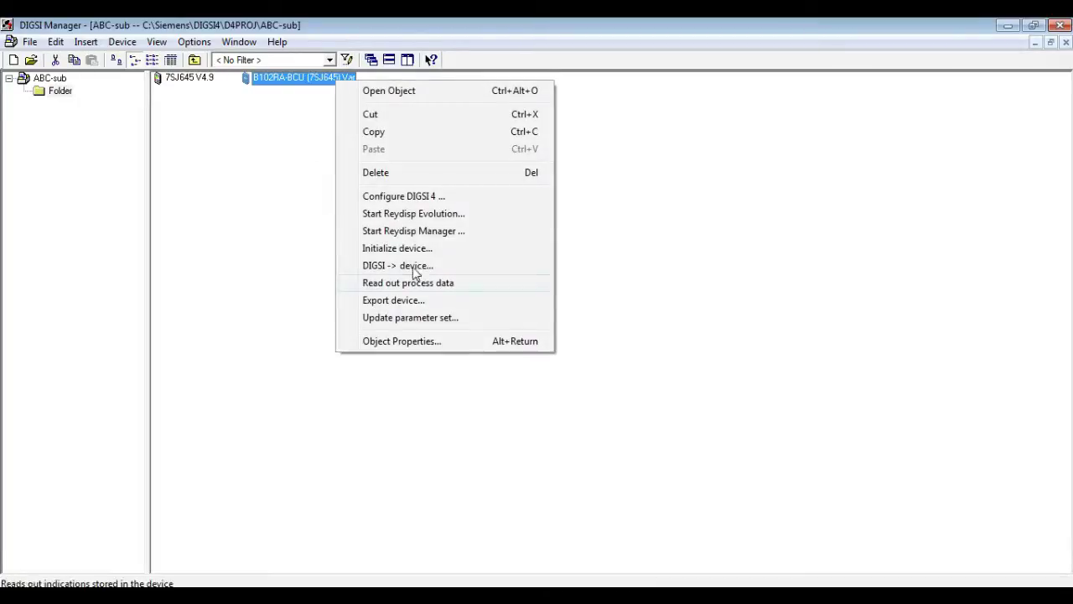
left_click(435, 346)
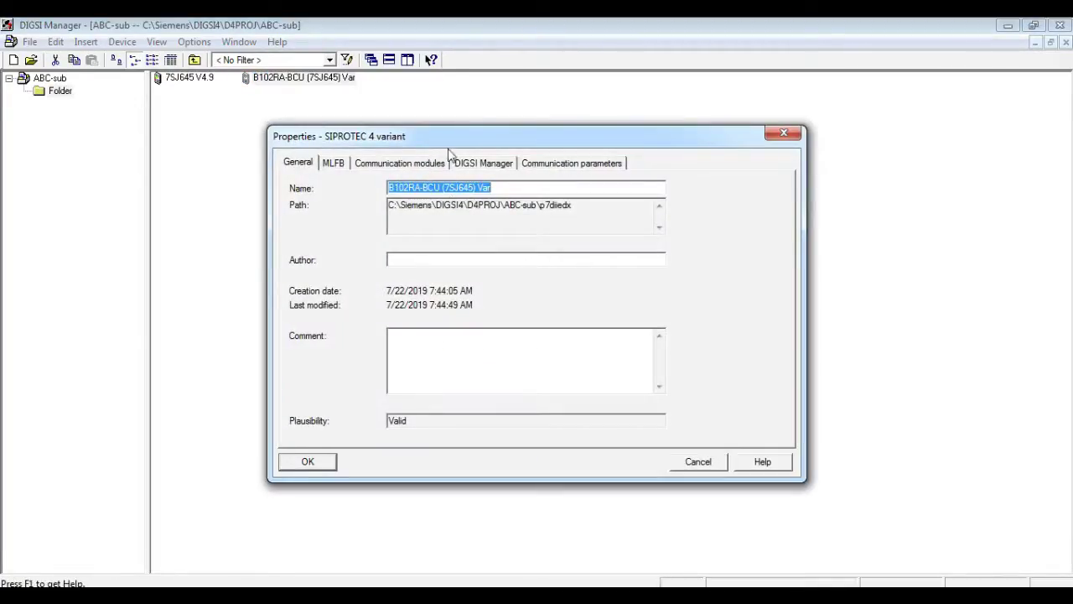
left_click(350, 168)
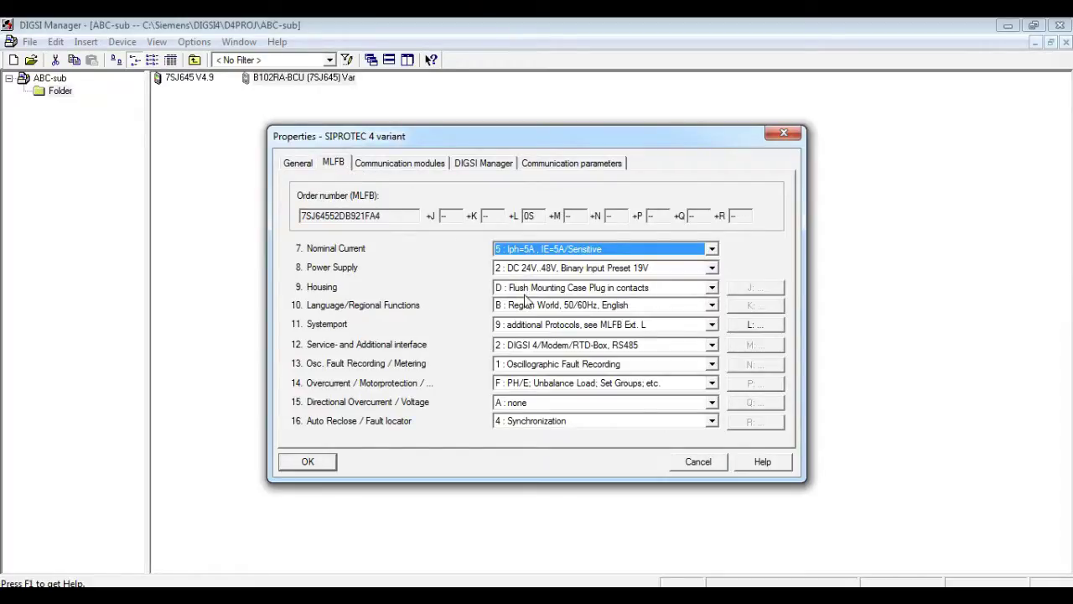
left_click(780, 134)
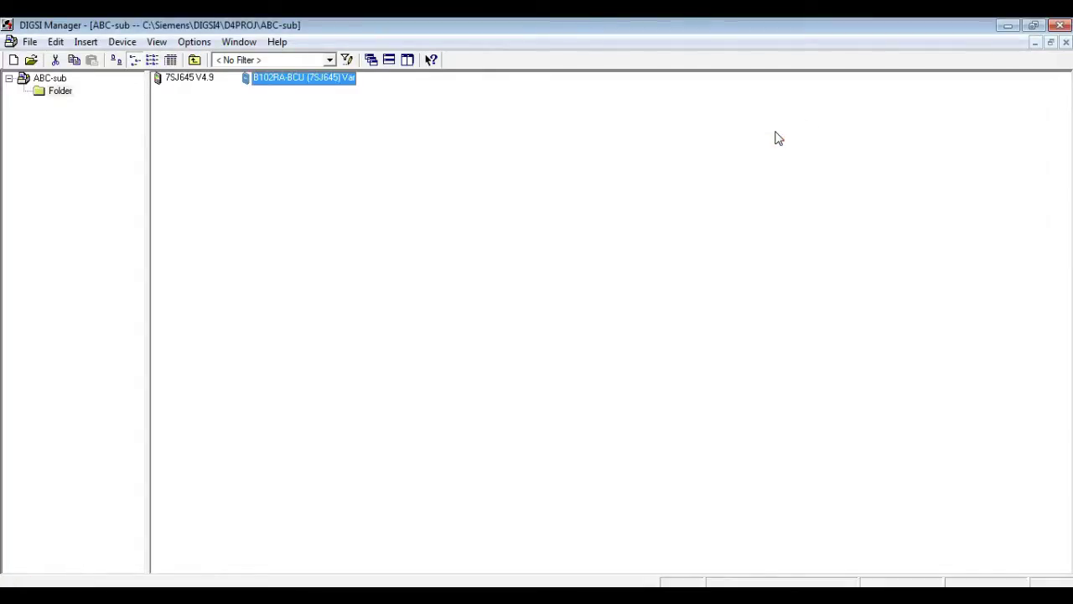
Dismiss the device's context menu and close DIGSI Manager.
right_click(307, 78)
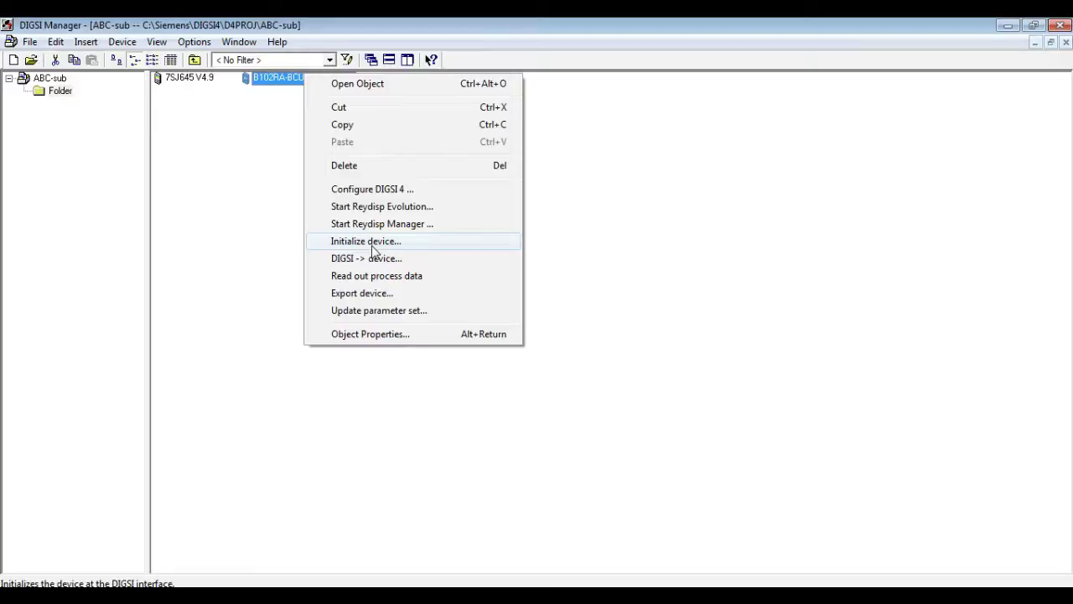
left_click(285, 235)
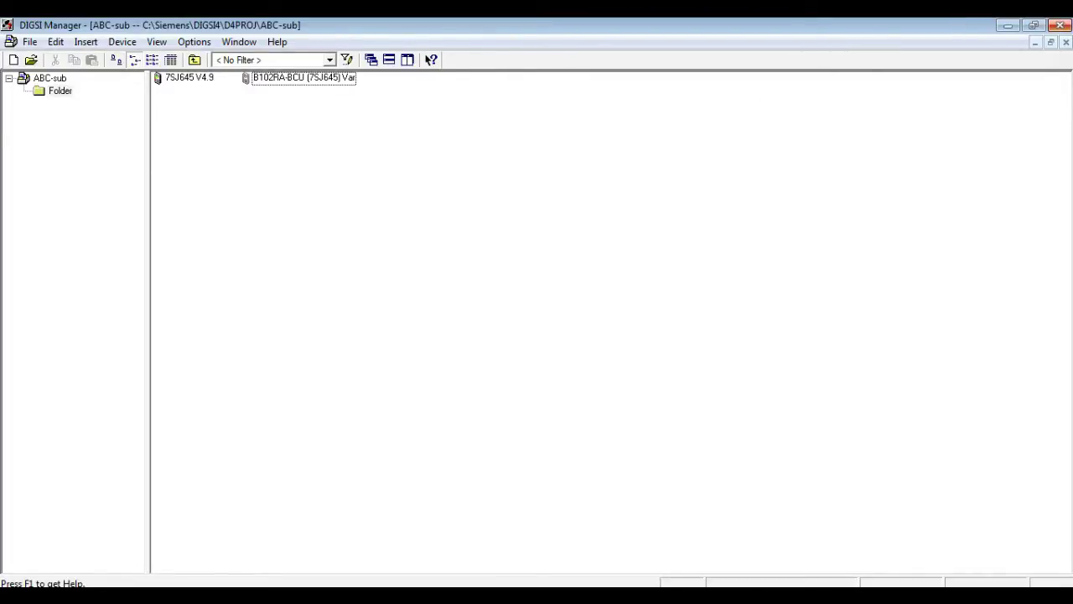
left_click(1062, 26)
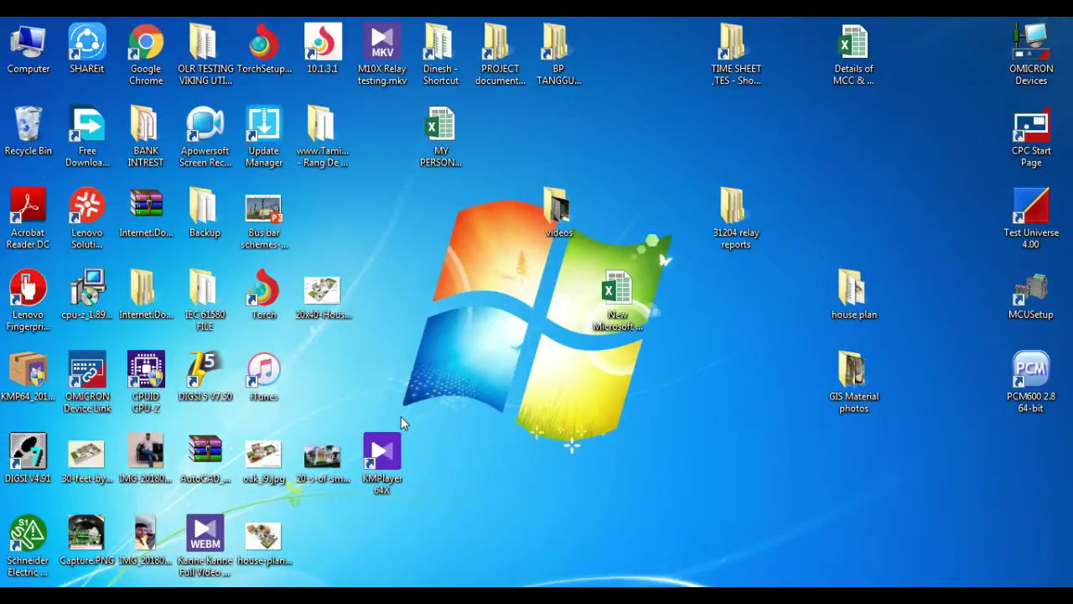
key("XF86MonBrightnessDown")
mouse_move(648, 537)
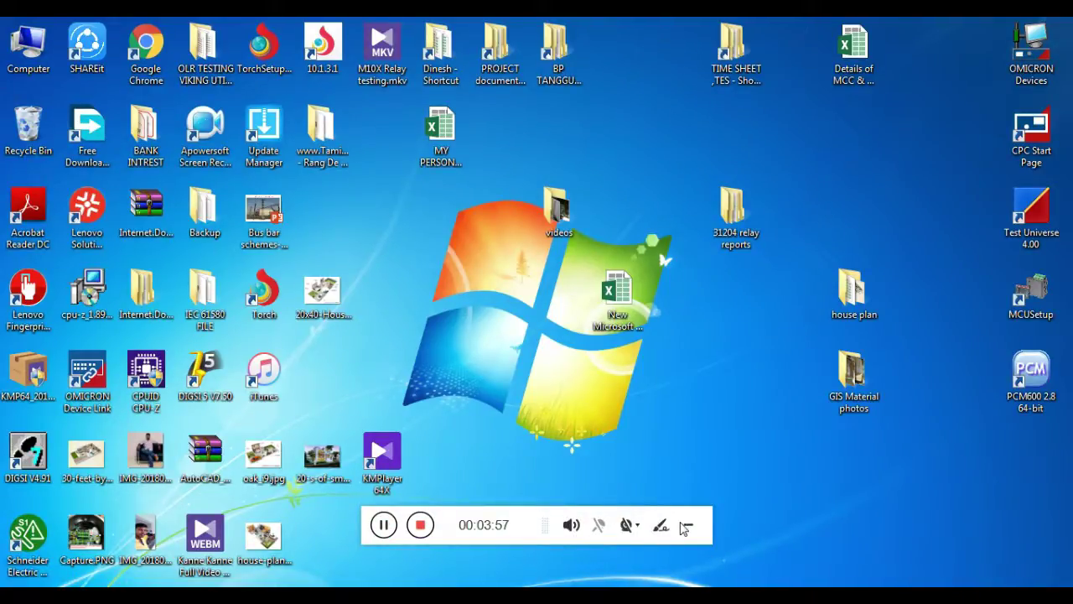
left_click(420, 527)
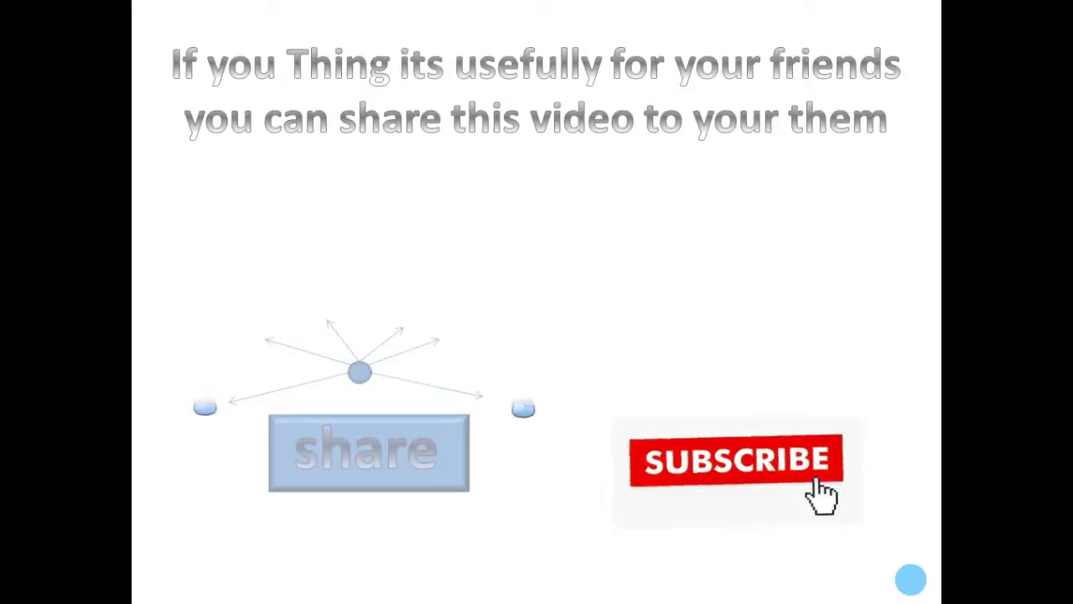